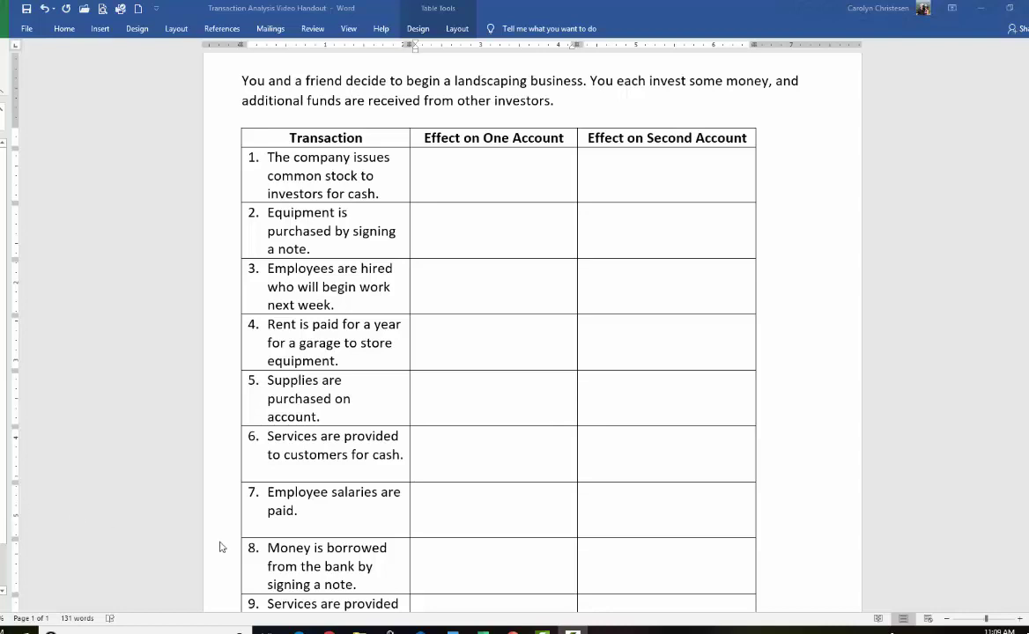
Step: Apply yellow highlight to 'common stock' and 'cash' in transaction 1's description
click(457, 188)
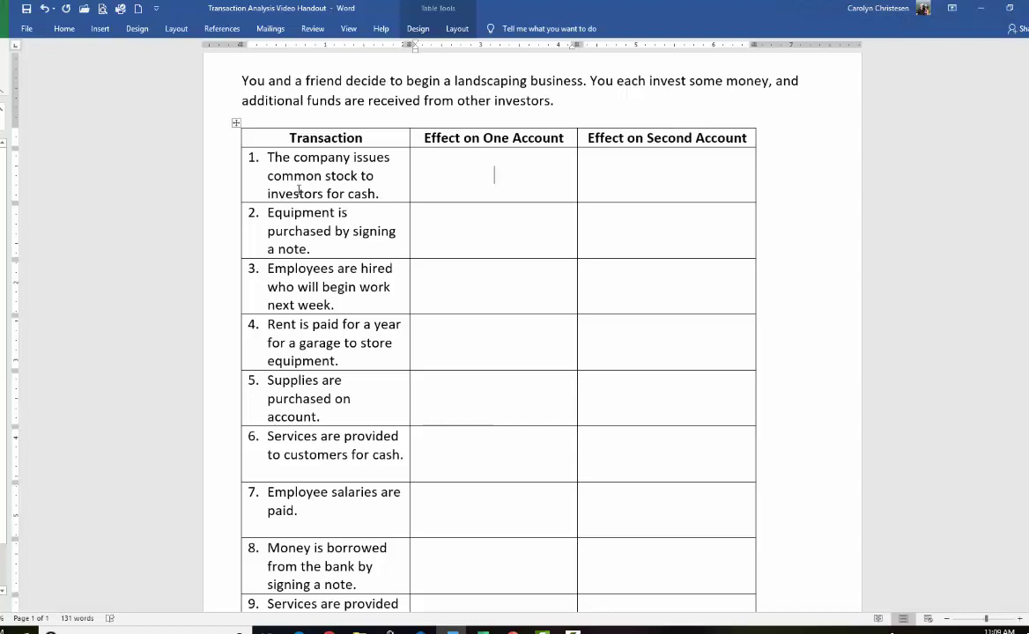
drag(308, 177, 350, 176)
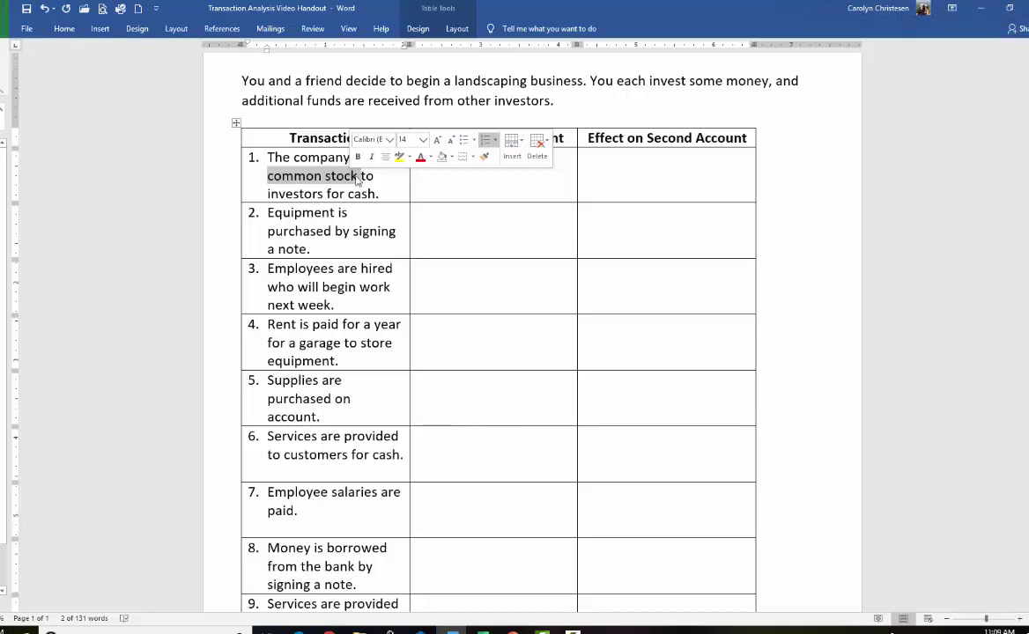
click(398, 156)
click(349, 194)
double_click(352, 194)
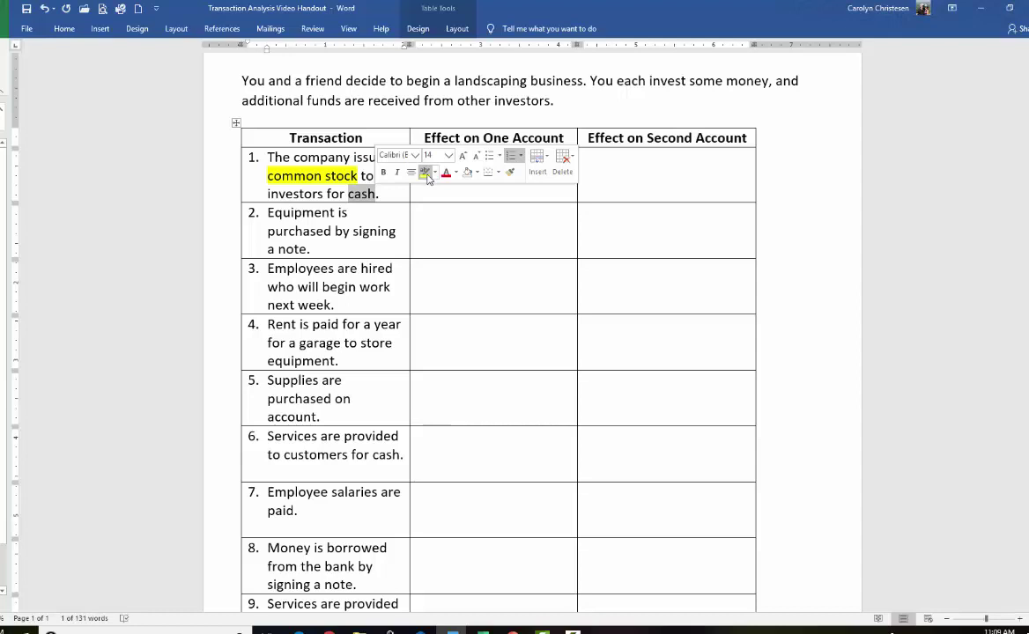
click(420, 173)
click(445, 193)
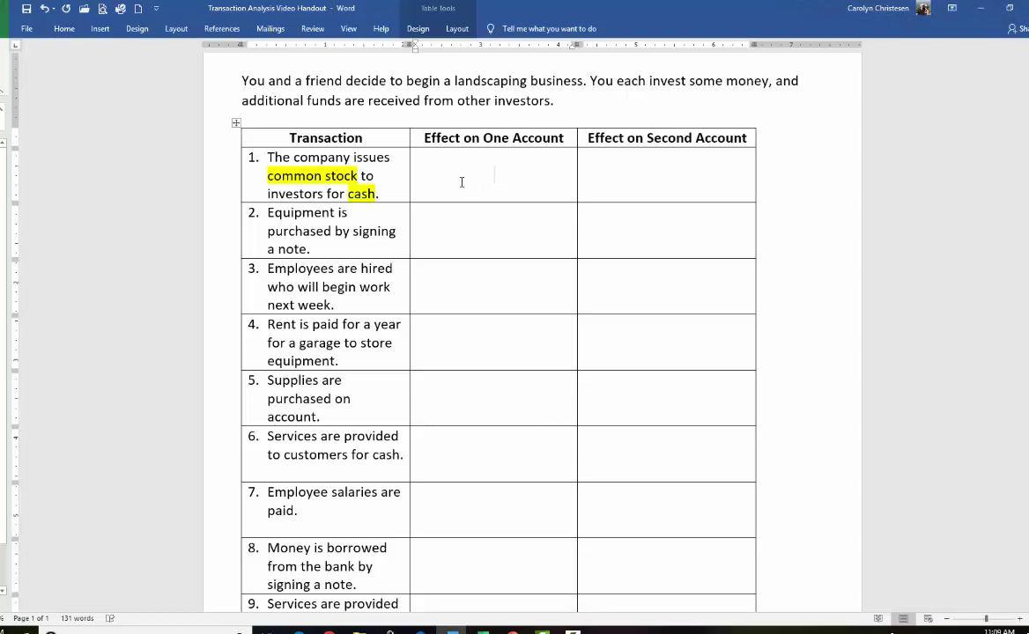
Step: Type 'Increase in Cash' and 'Increase in common stock' into row 1's two effect cells
text(Increase in Cash)
click(618, 176)
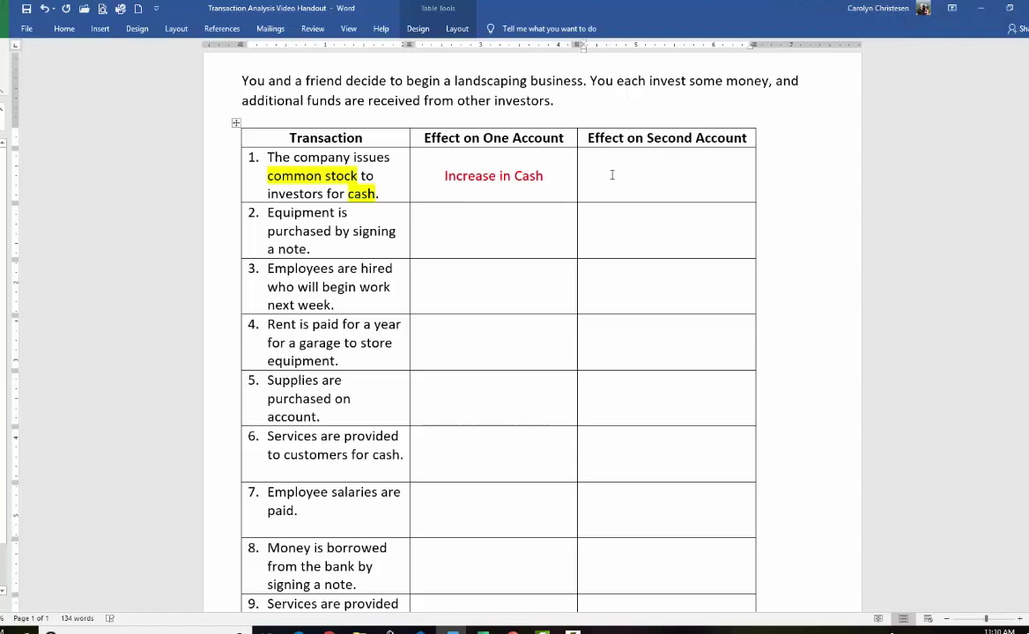
text(Increase in common)
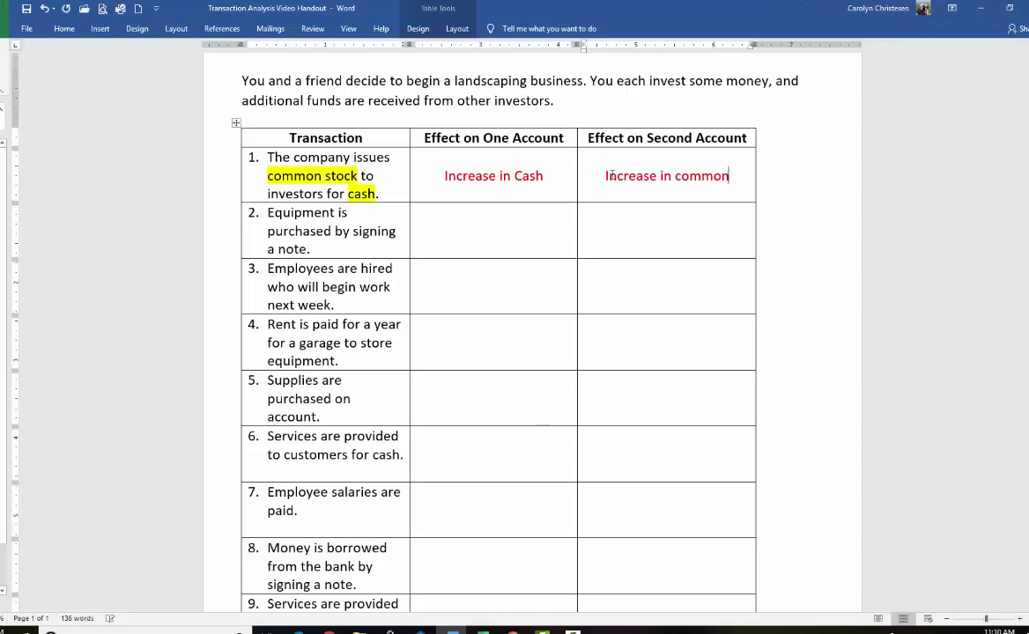
text( stock)
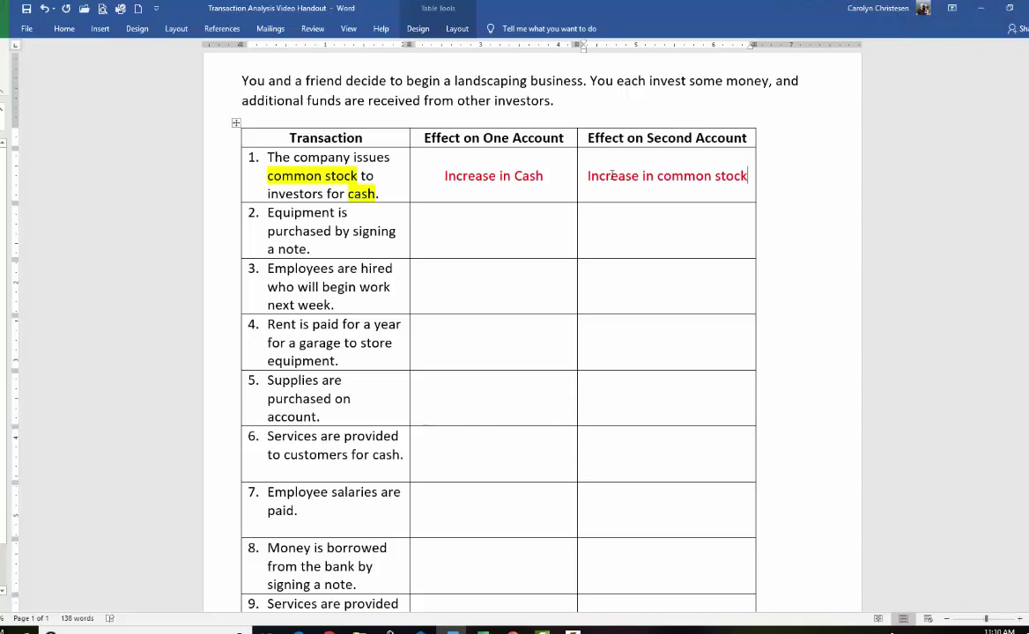
click(464, 226)
Step: Highlight 'Equipment' and 'note' in transaction 2 yellow
drag(268, 212, 337, 213)
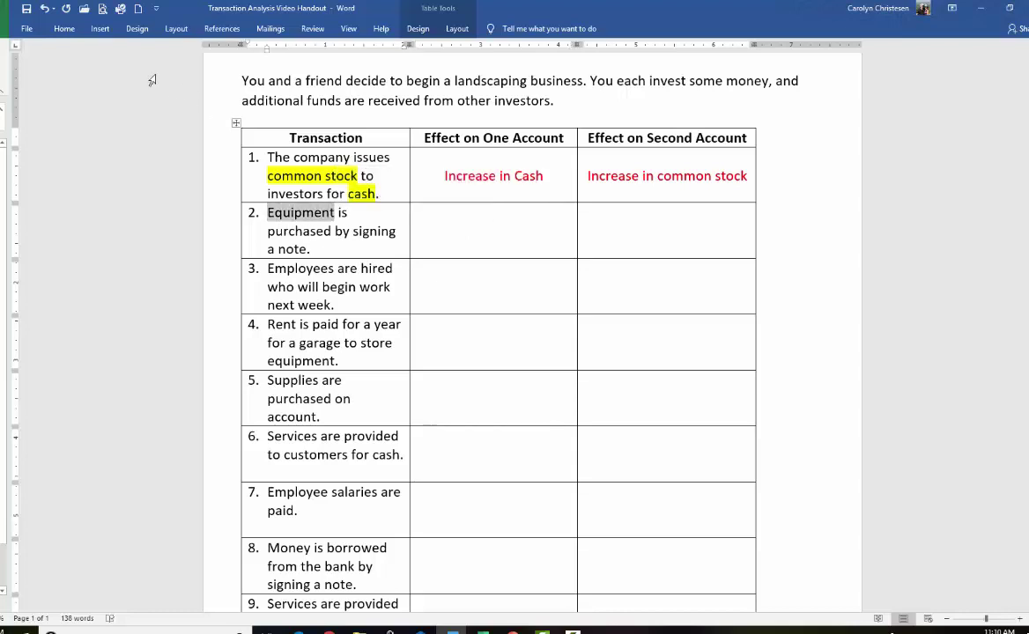
right_click(273, 209)
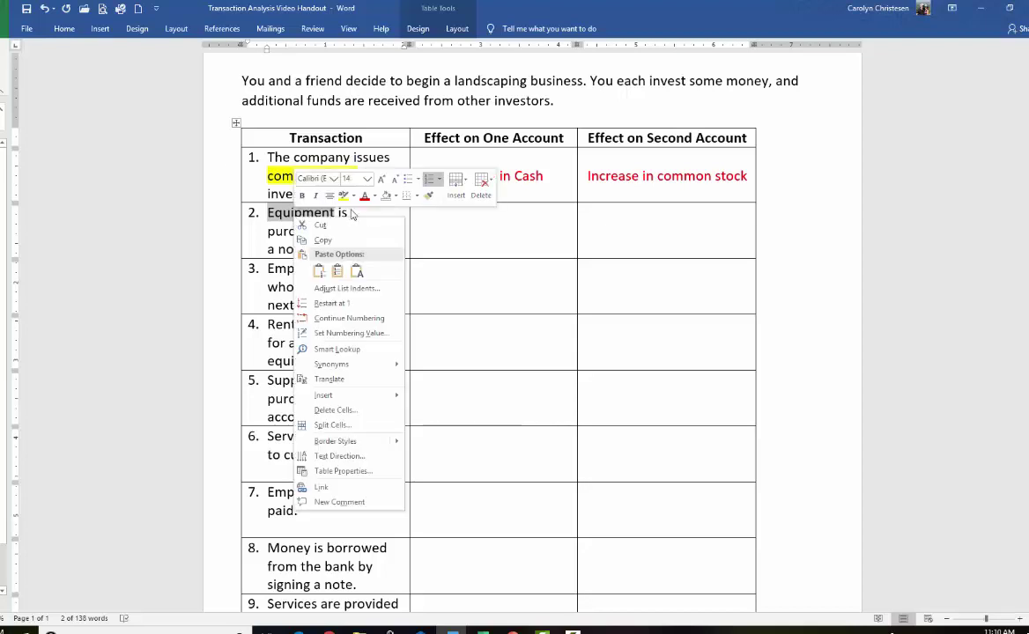
click(344, 196)
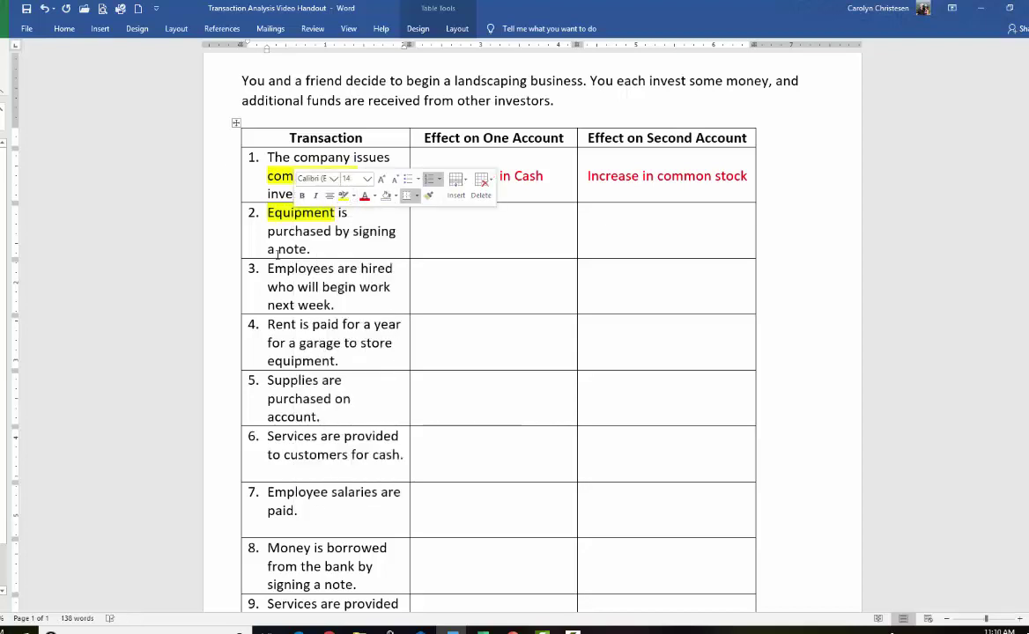
double_click(291, 249)
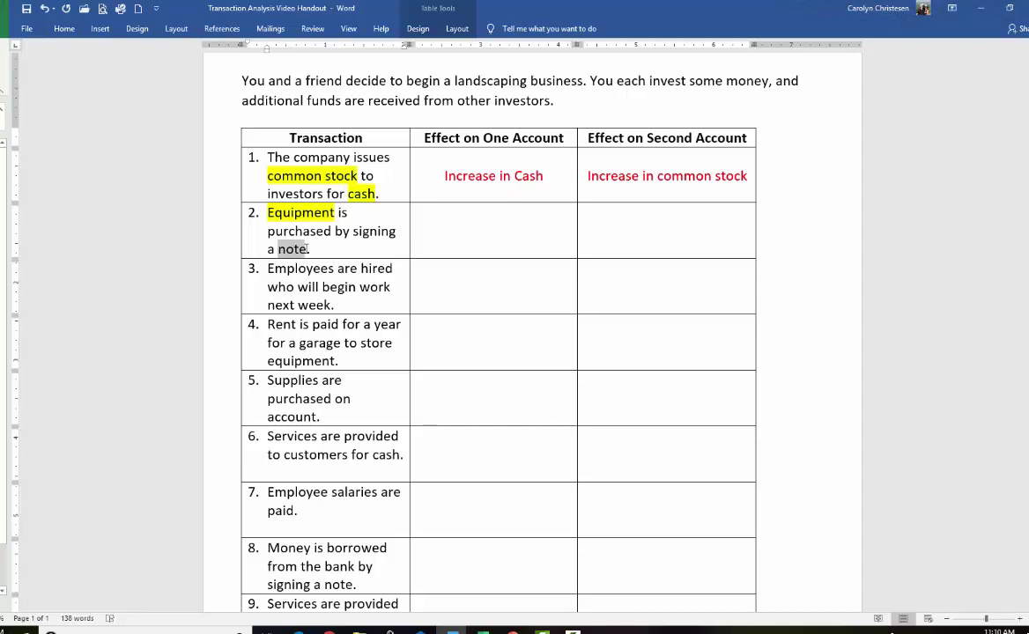
click(355, 227)
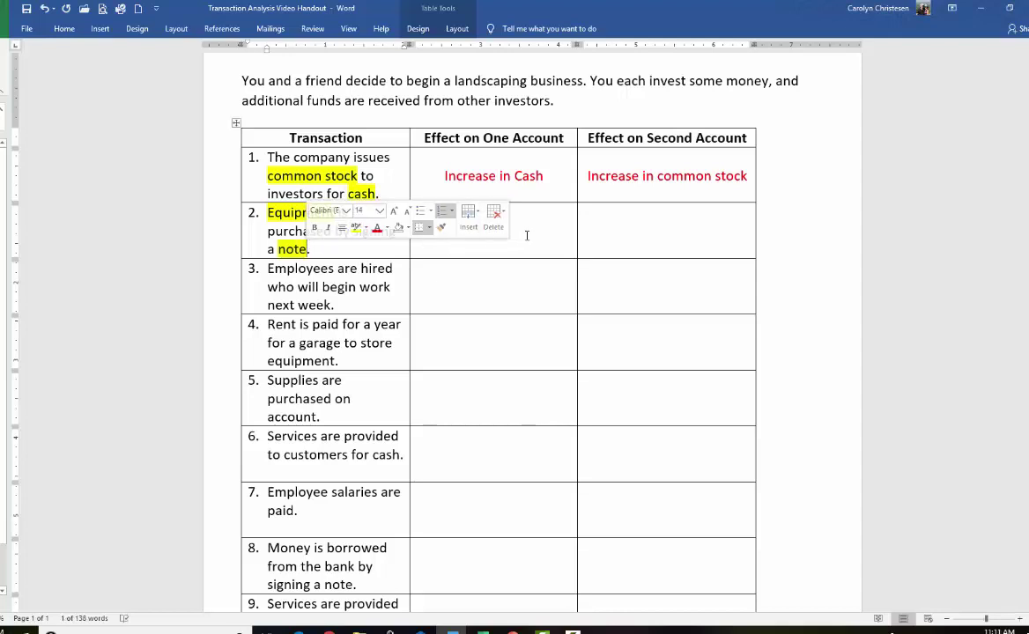
Step: Enter 'Increase in Equipment' and 'Increase in Notes Payable' as row 2's effects
click(464, 231)
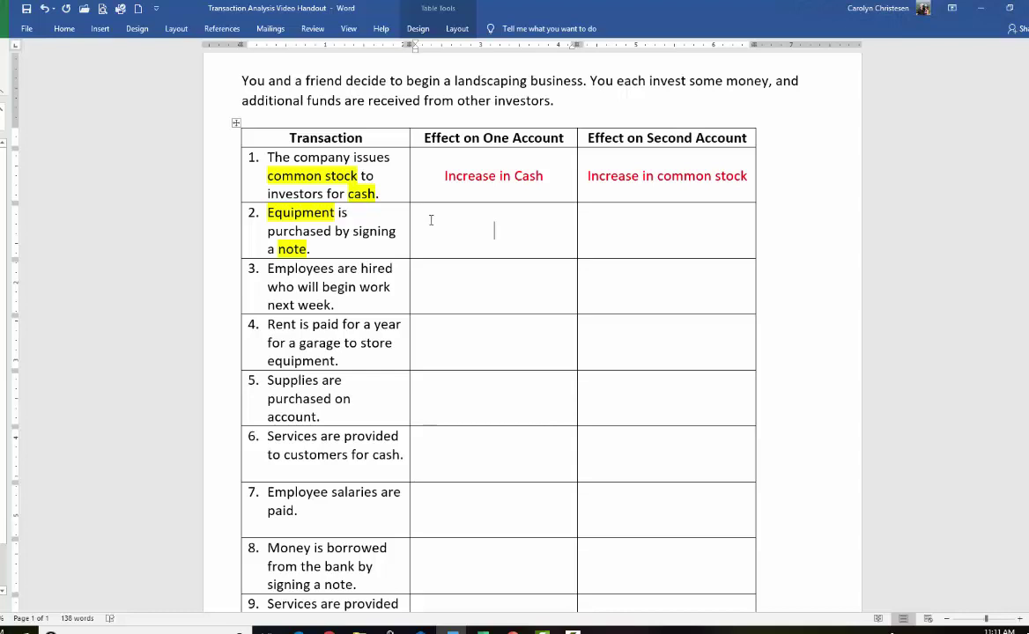
text(Increase in Equipment)
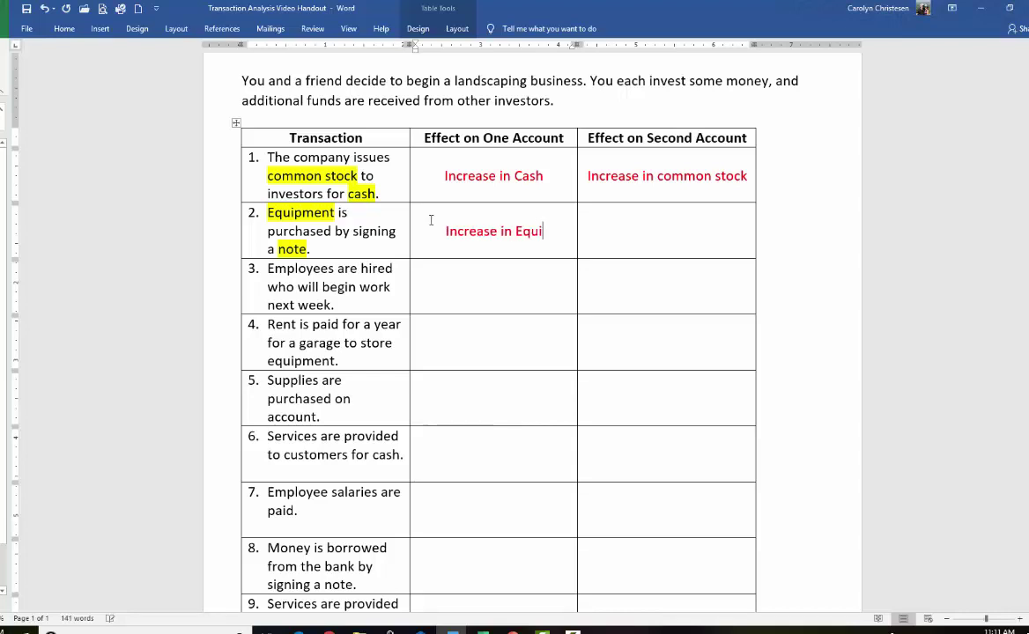
click(627, 227)
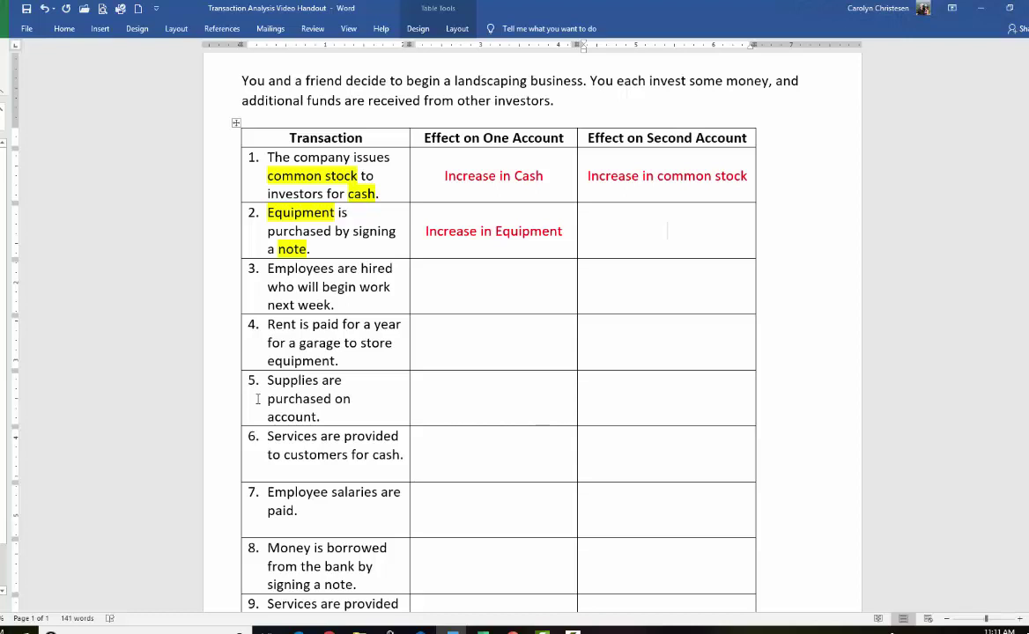
text(Increase in Notes Py)
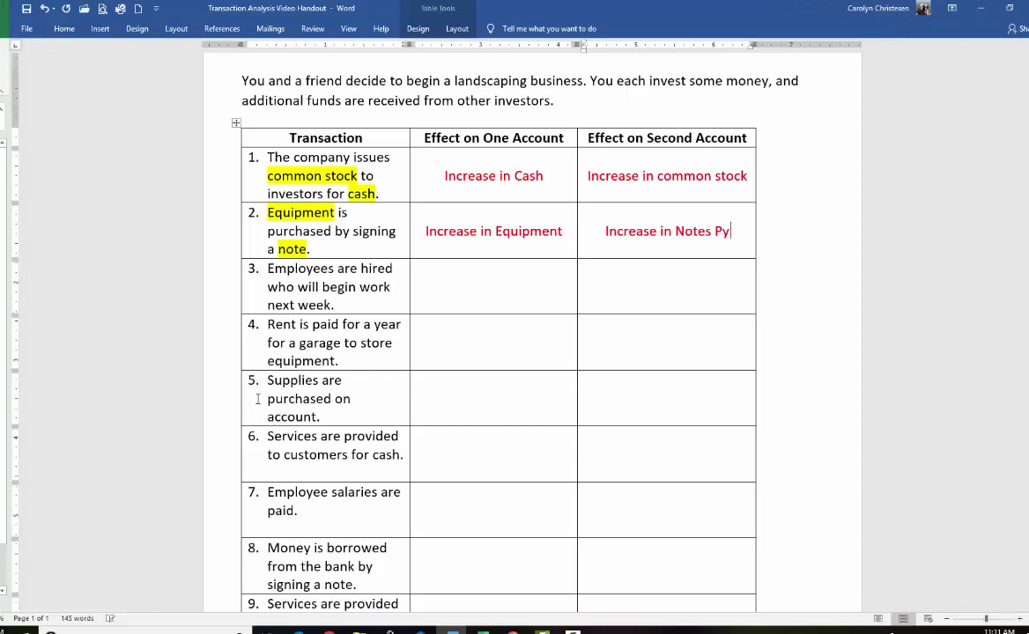
key(BackSpace)
text(ayable)
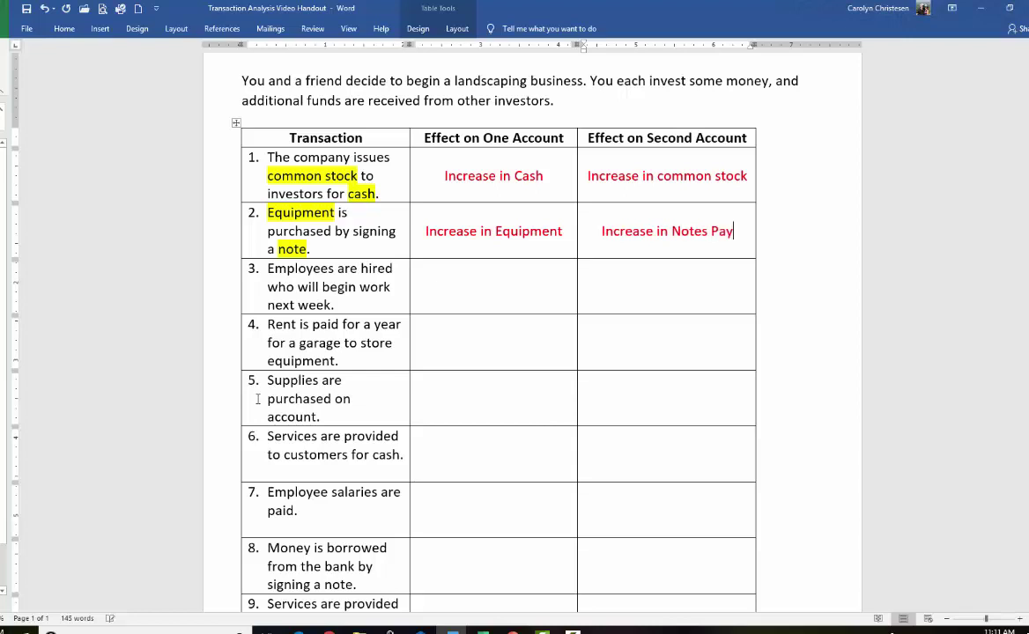
click(496, 288)
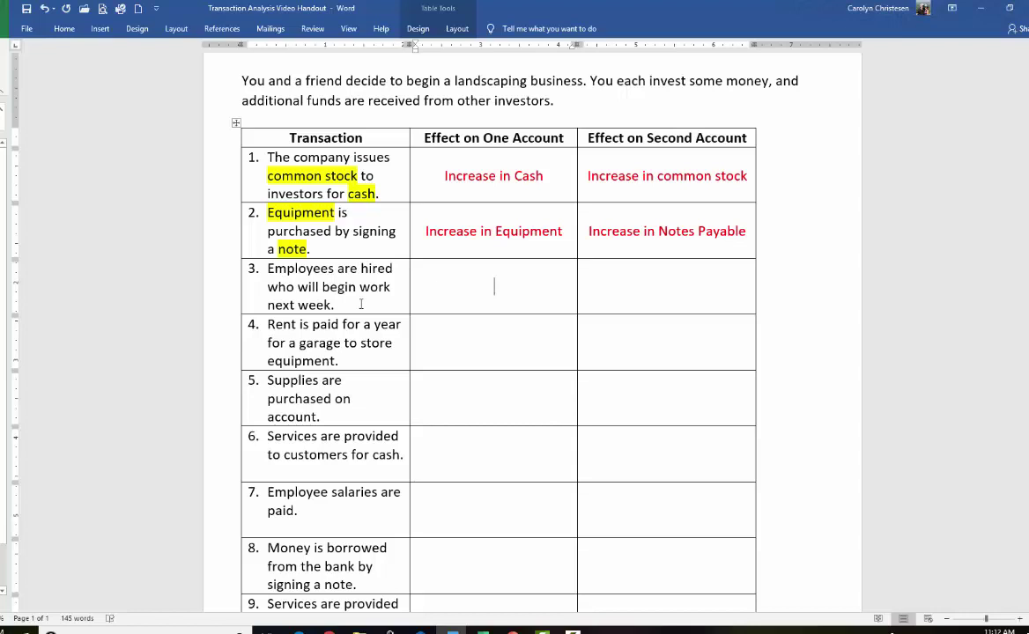
Step: Fill row 3's effect cells with 'NA – Not an accounting transaction' and 'NA'
text(- Not an a)
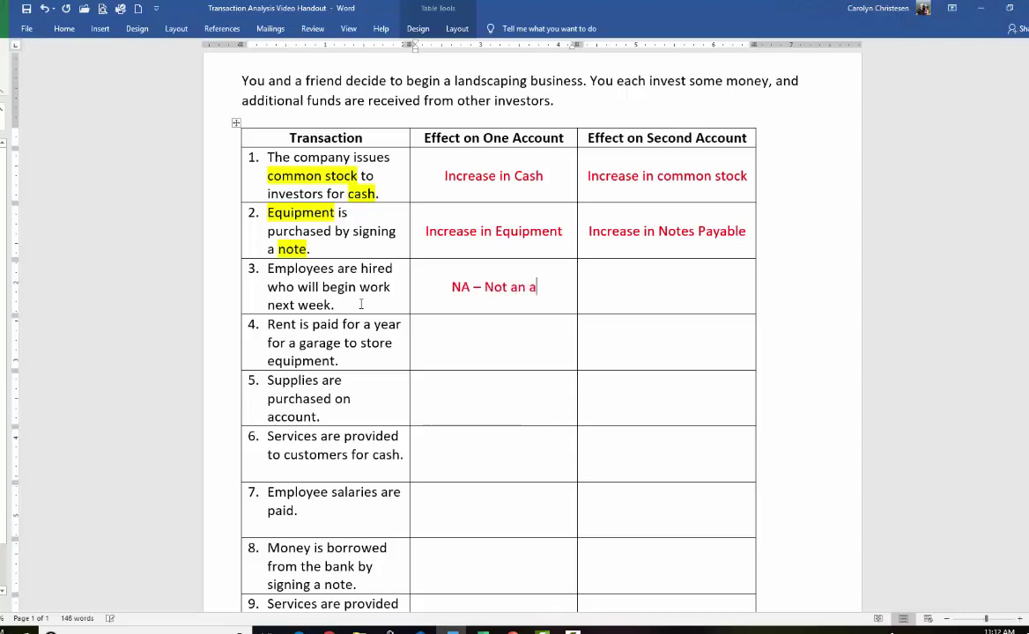
text(ccounting tr)
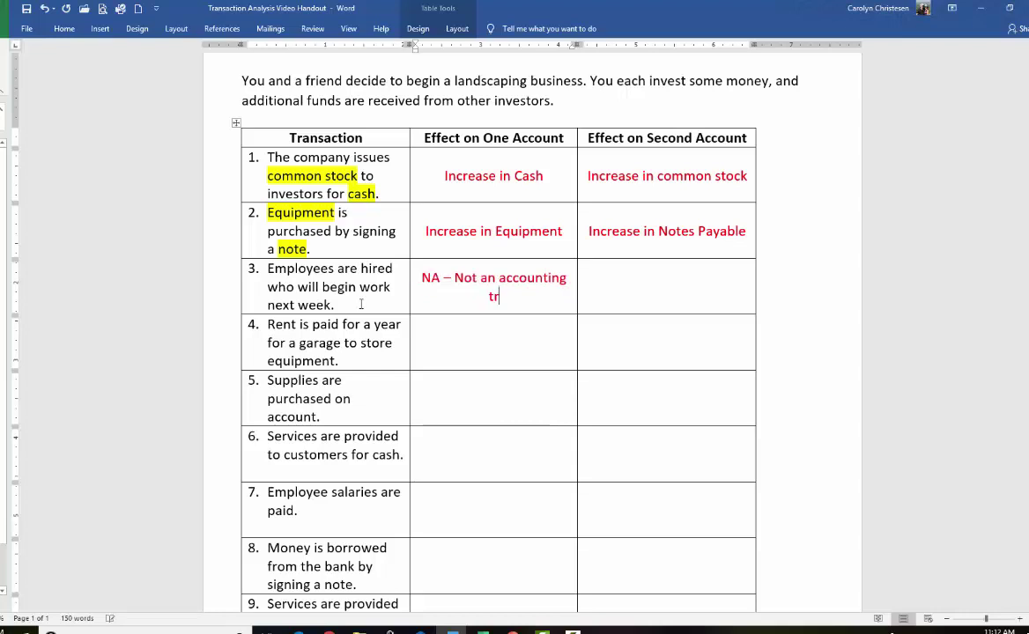
text(ansaction)
click(655, 283)
text(NA)
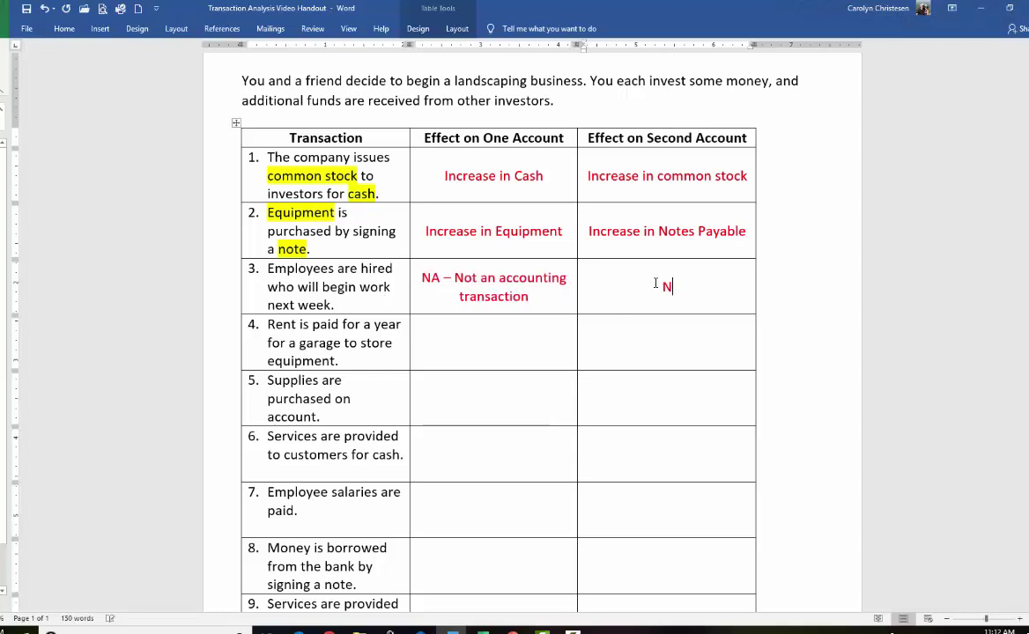
click(477, 342)
Step: Complete 'Increase in Prepaid Rent' and highlight 'paid' in row 4 yellow
text(rease in P)
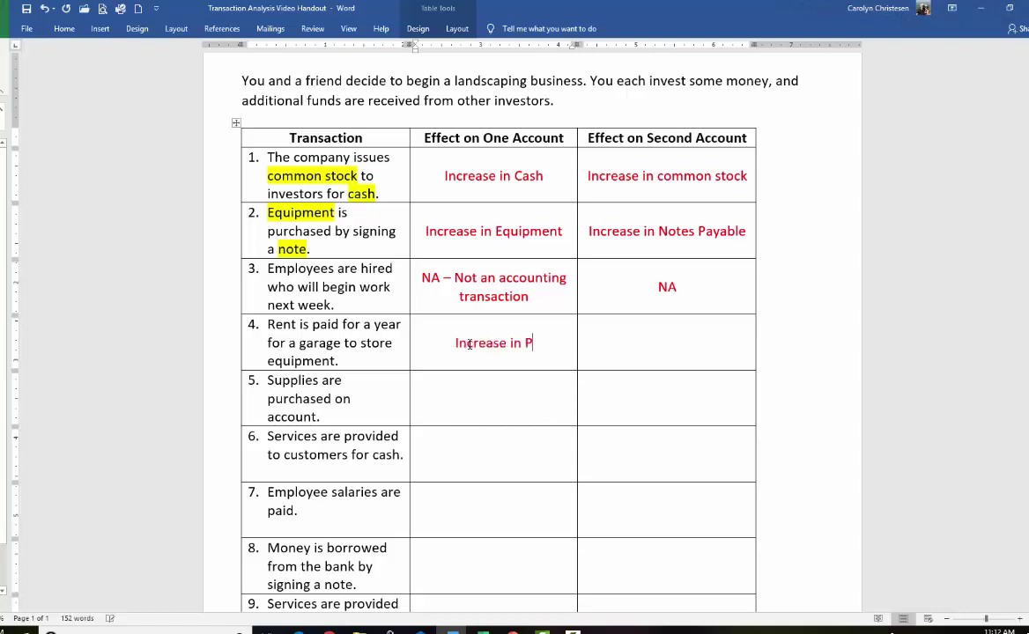
text(repaid Rent)
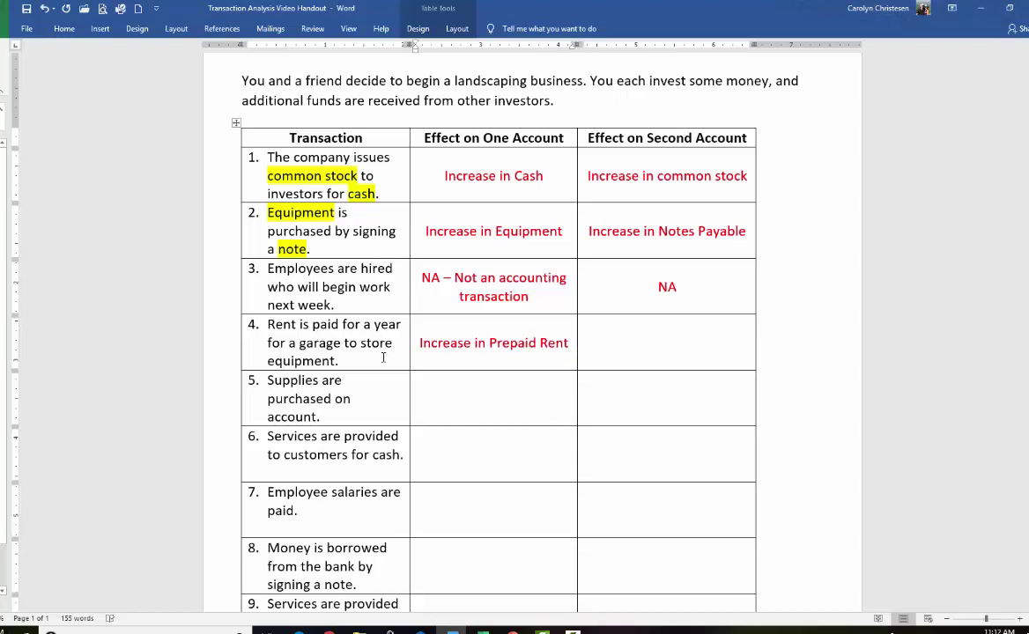
click(620, 344)
double_click(327, 325)
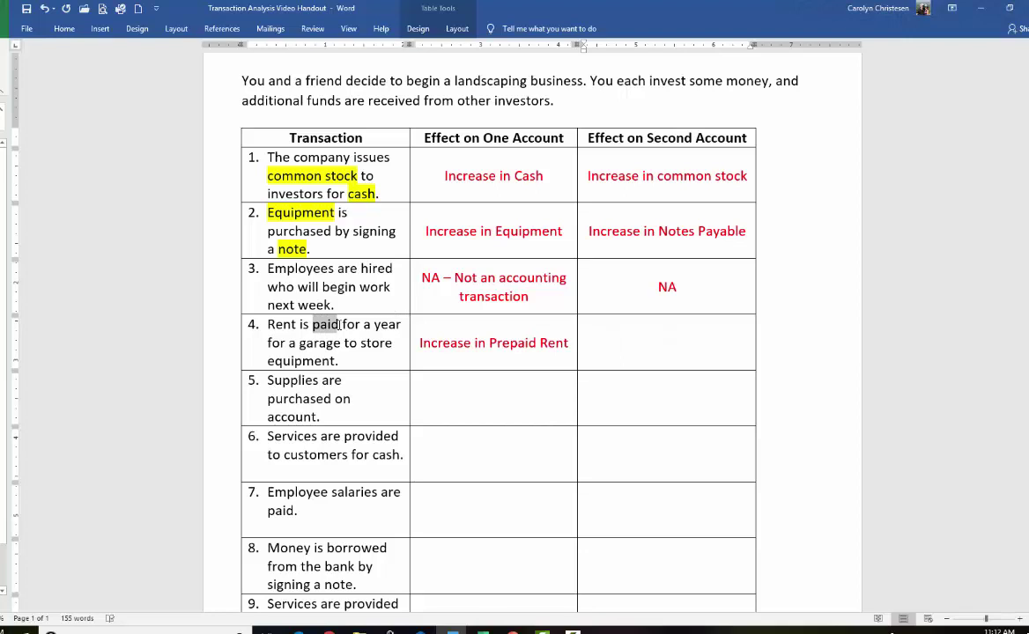
click(388, 304)
click(377, 364)
Step: Enter 'Decrease in Cash' as row 4's second-account effect
click(622, 342)
text(Decrease in Cash)
click(491, 398)
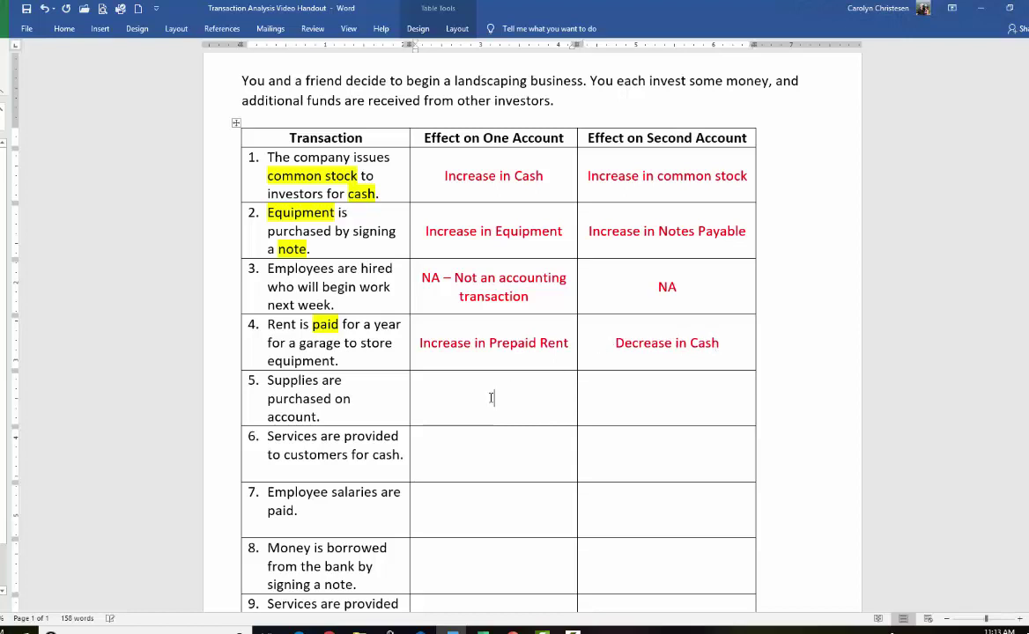
Step: Highlight 'Supplies' and 'account' in row 5 yellow
drag(267, 379, 318, 380)
click(361, 361)
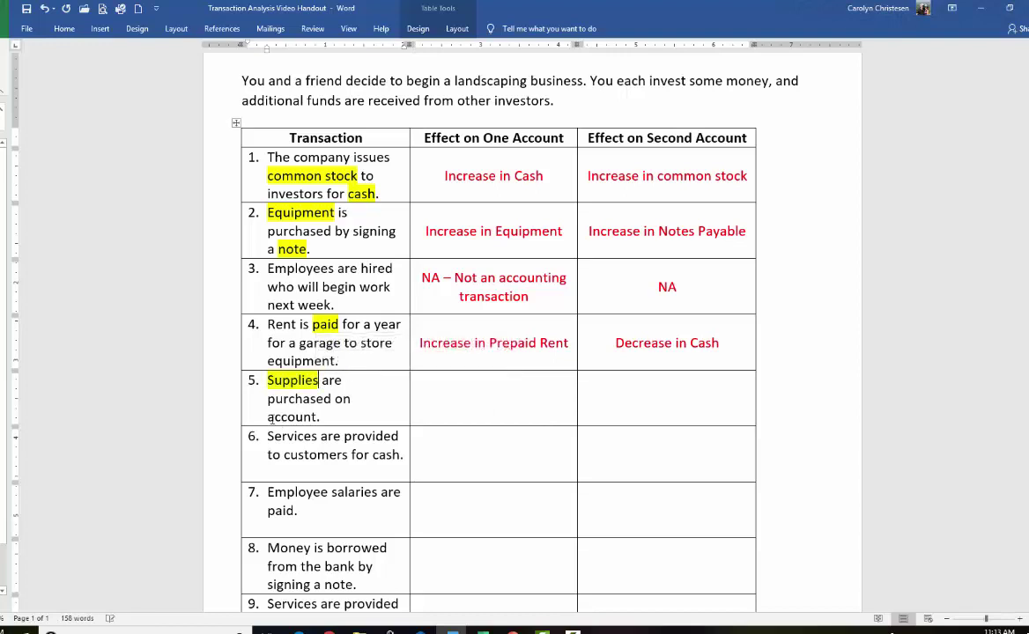
drag(268, 417, 320, 417)
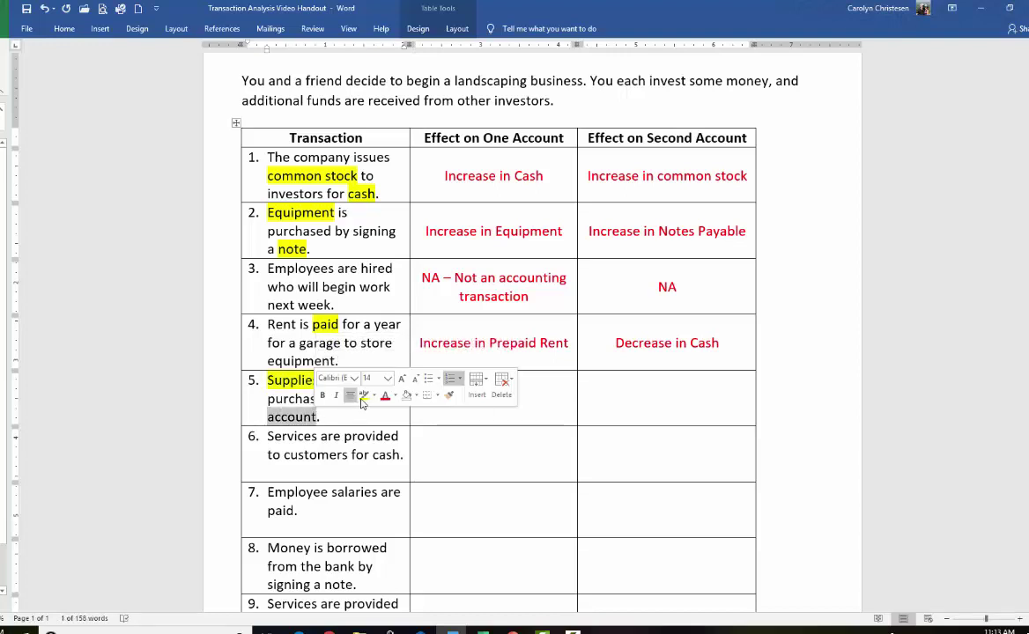
click(361, 398)
Step: Enter 'Increase in Supplies' and 'Increase in Accounts Payable' as row 5's effects
click(539, 400)
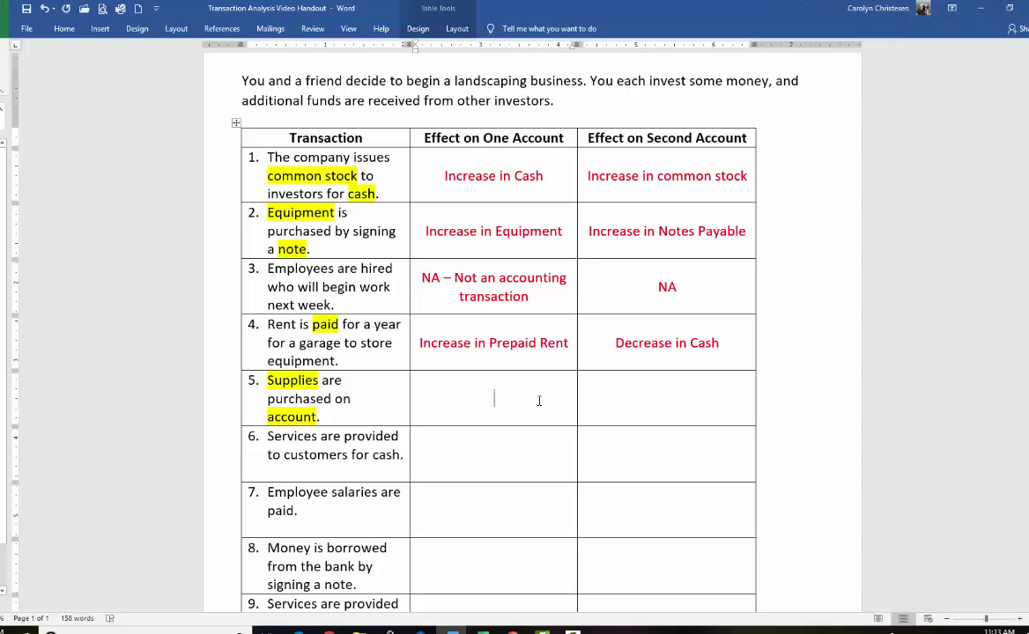
text(Increase in Sup)
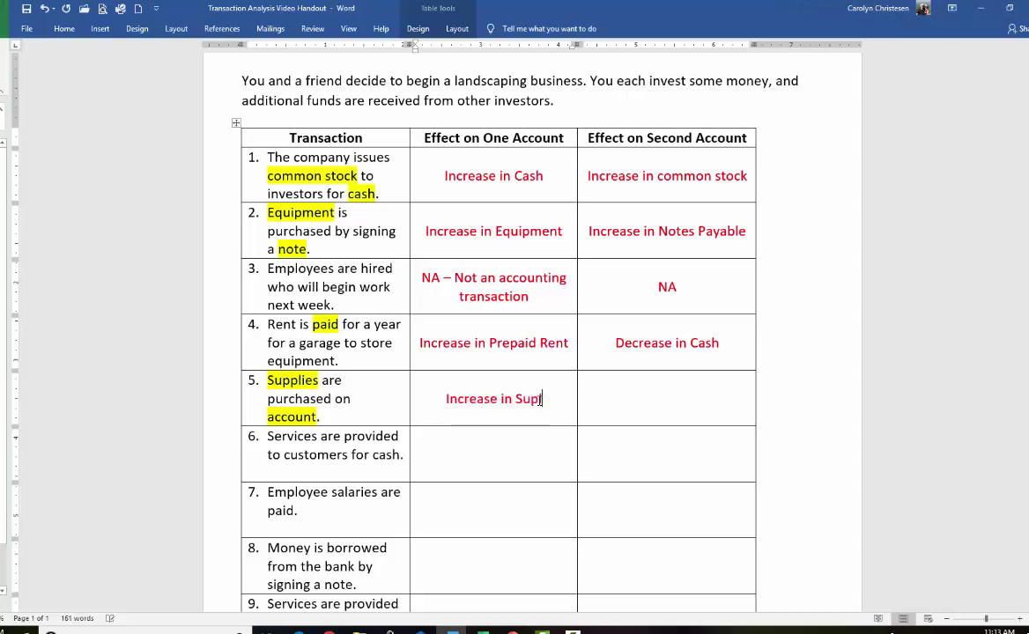
text(plies)
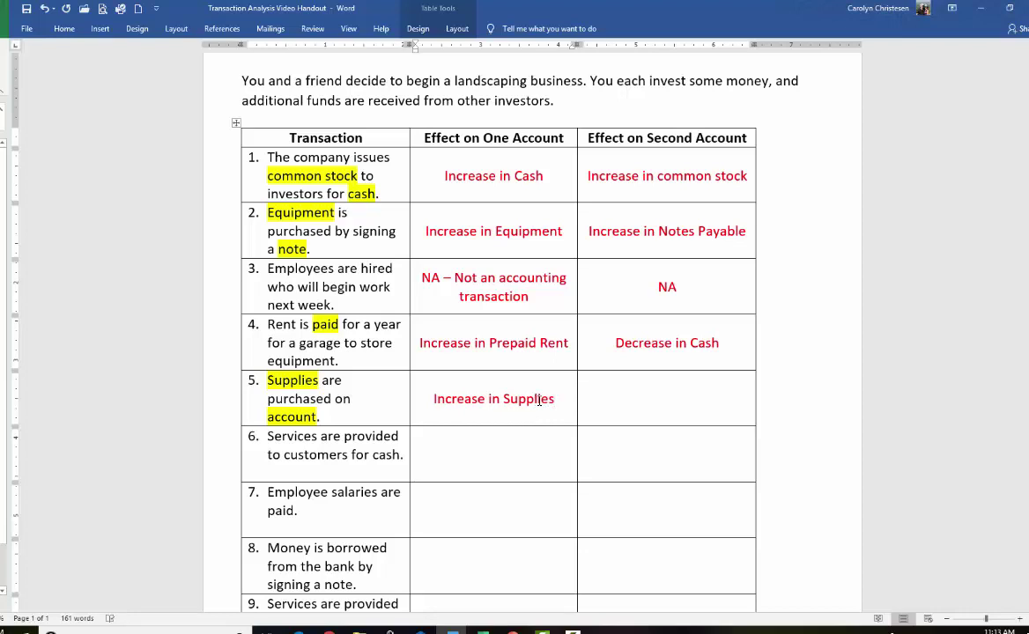
click(643, 398)
text(Increase)
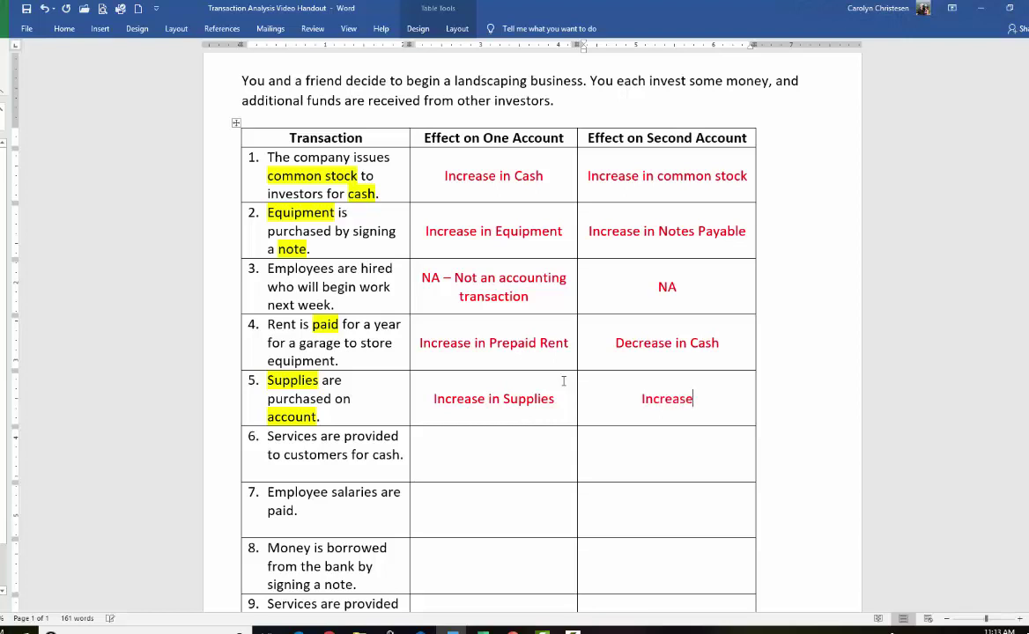
text( in Accounts)
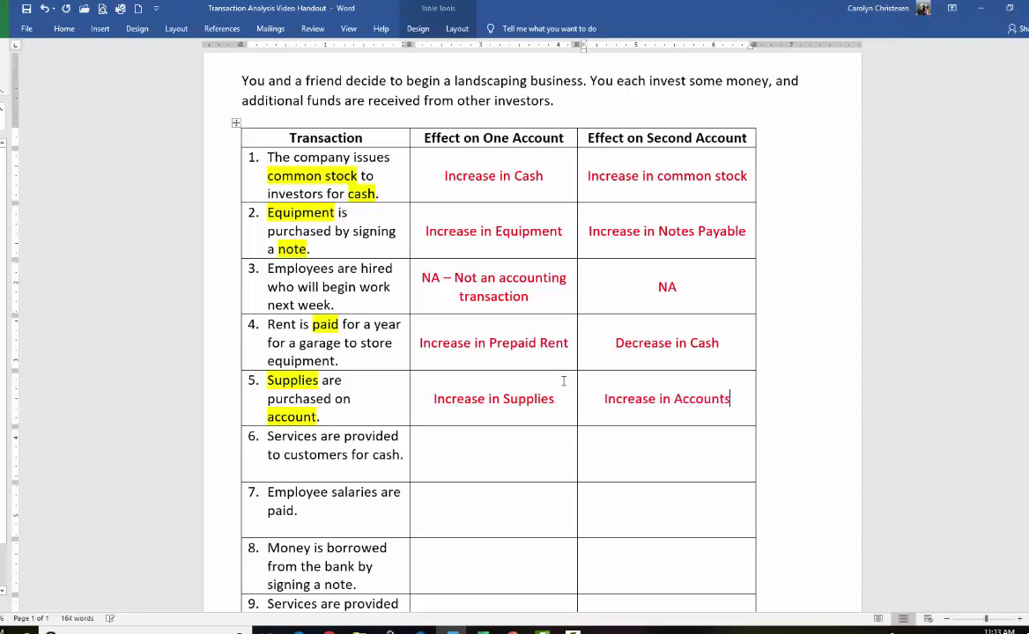
text( Payable)
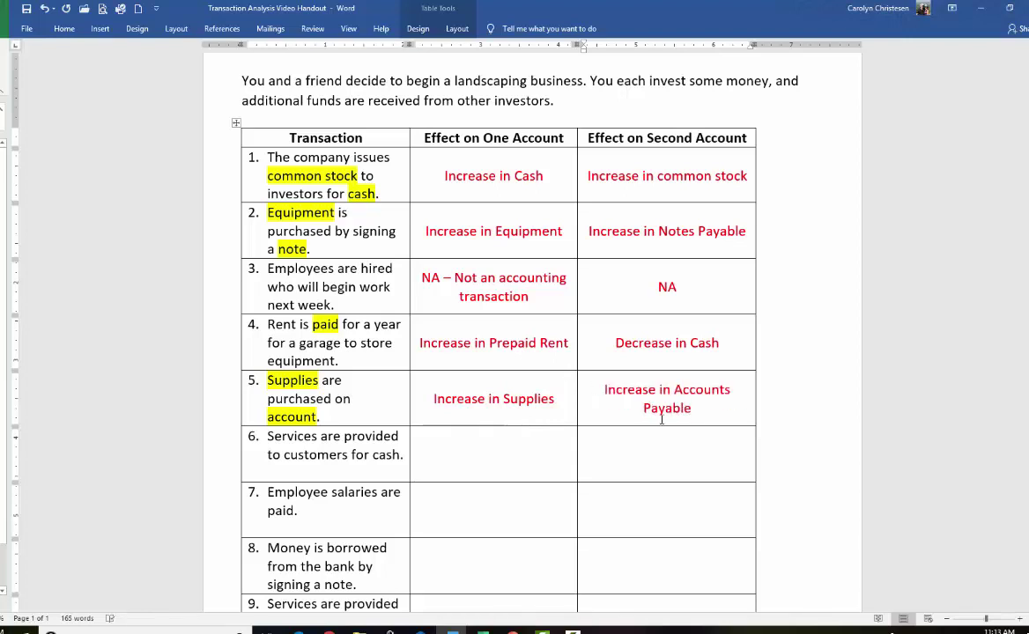
click(479, 461)
Step: Highlight 'Services are provided' and 'cash' in row 6 yellow
drag(269, 436, 400, 437)
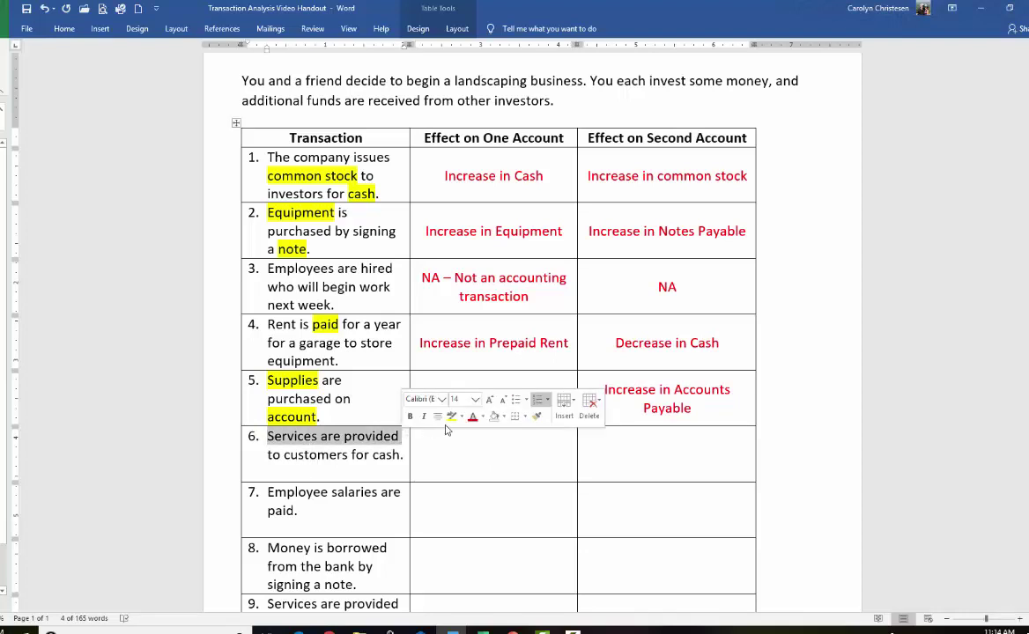
click(451, 418)
double_click(395, 455)
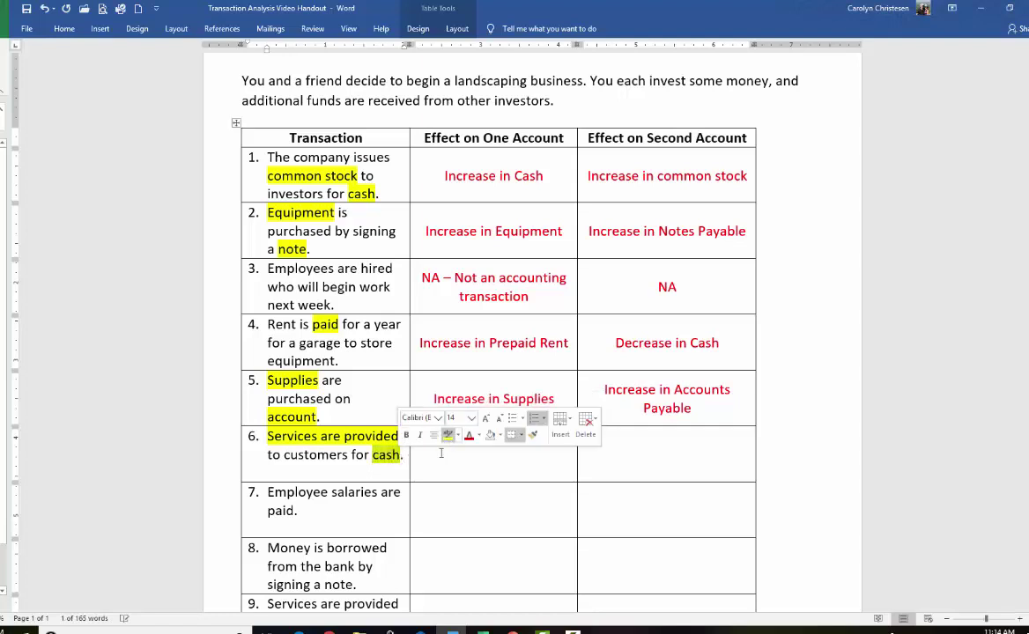
click(447, 434)
Step: Enter 'Increase in Cash' and 'Increase in Service Revenue' as row 6's effects
click(446, 460)
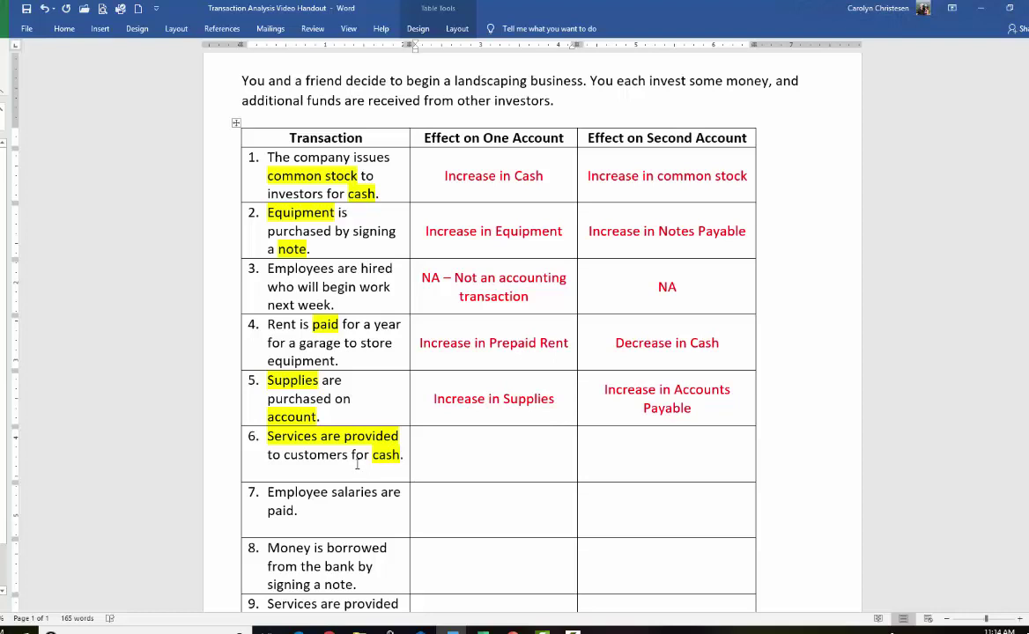
text(Increase in Cash)
click(630, 460)
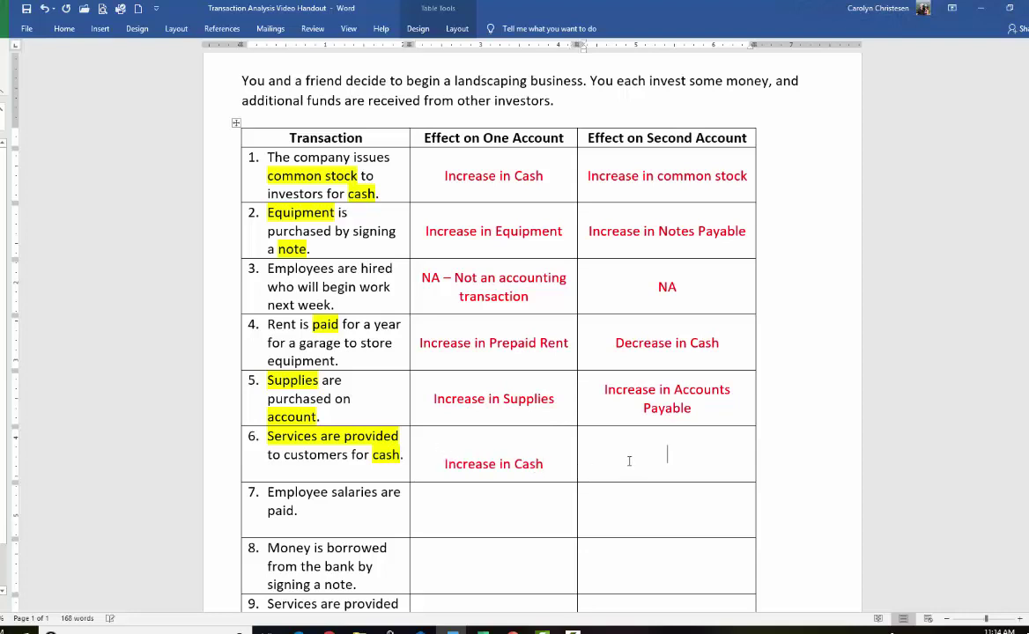
text(Increase in Service Revenue)
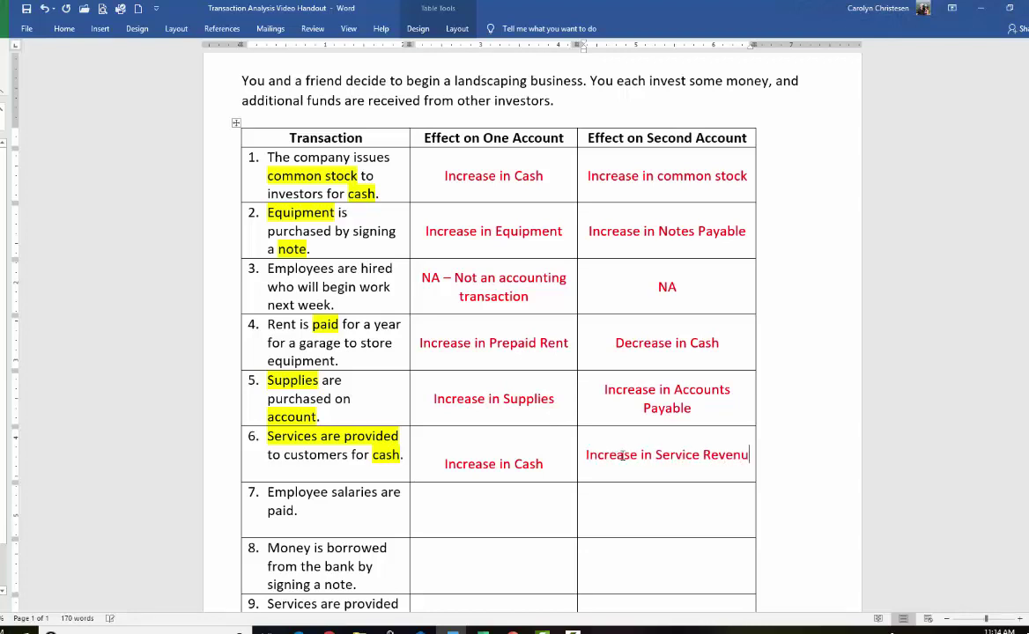
click(465, 508)
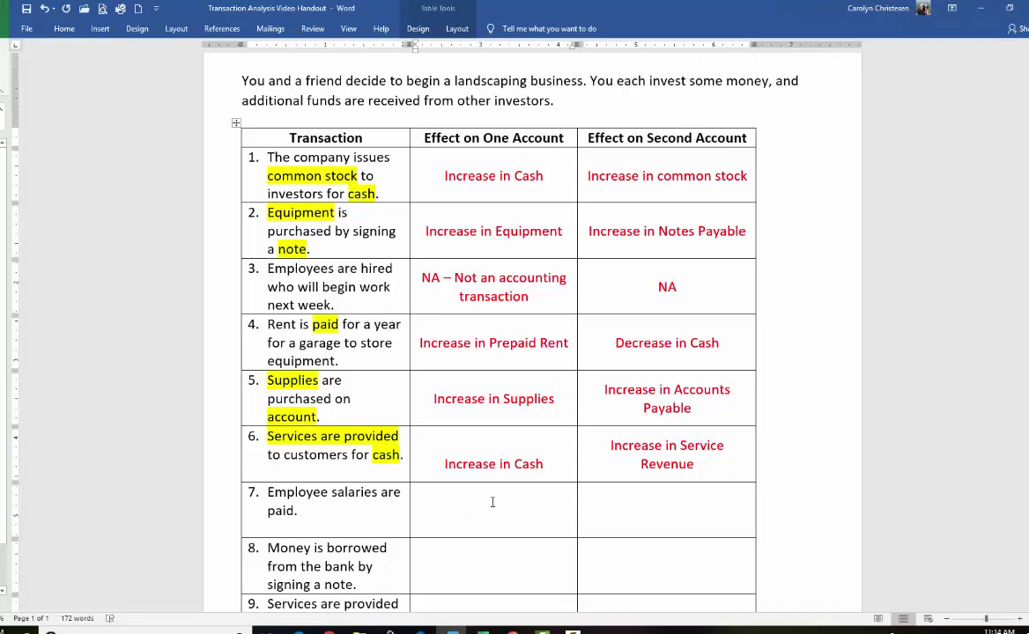
Step: Enter 'Decrease in Cash' in row 7's second-account effect cell
drag(310, 517, 261, 499)
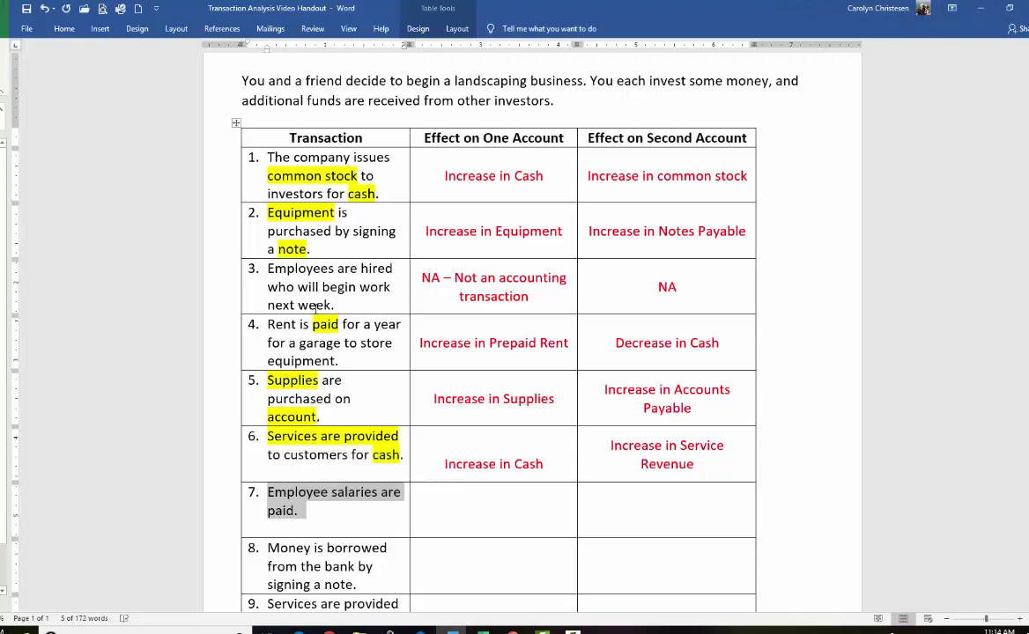
click(349, 510)
double_click(278, 511)
click(636, 508)
text(Decrease in Cash)
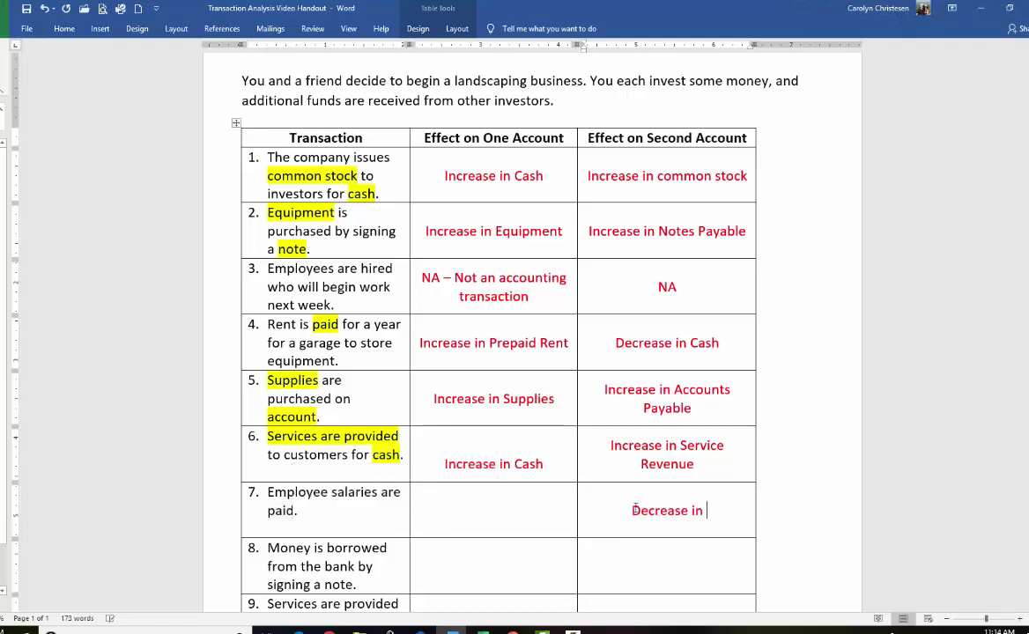
Step: Type 'Increase in Salaries Expense' in row 7's first-account effect cell
click(486, 514)
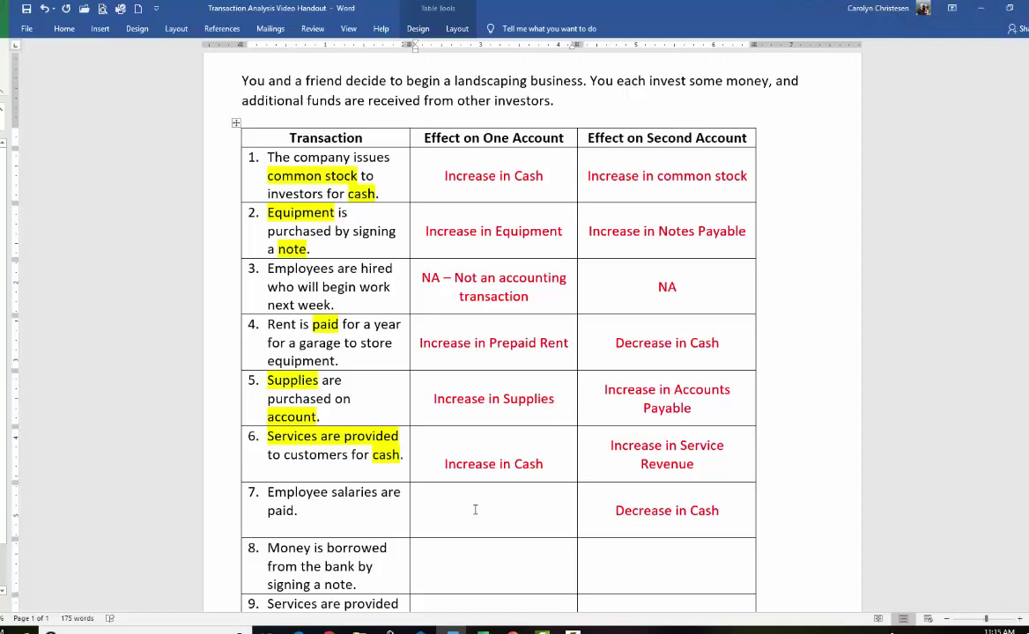
text(Sala)
key(BackSpace)
key(BackSpace)
text(Increase in Salaries C)
key(BackSpace)
text(Expense)
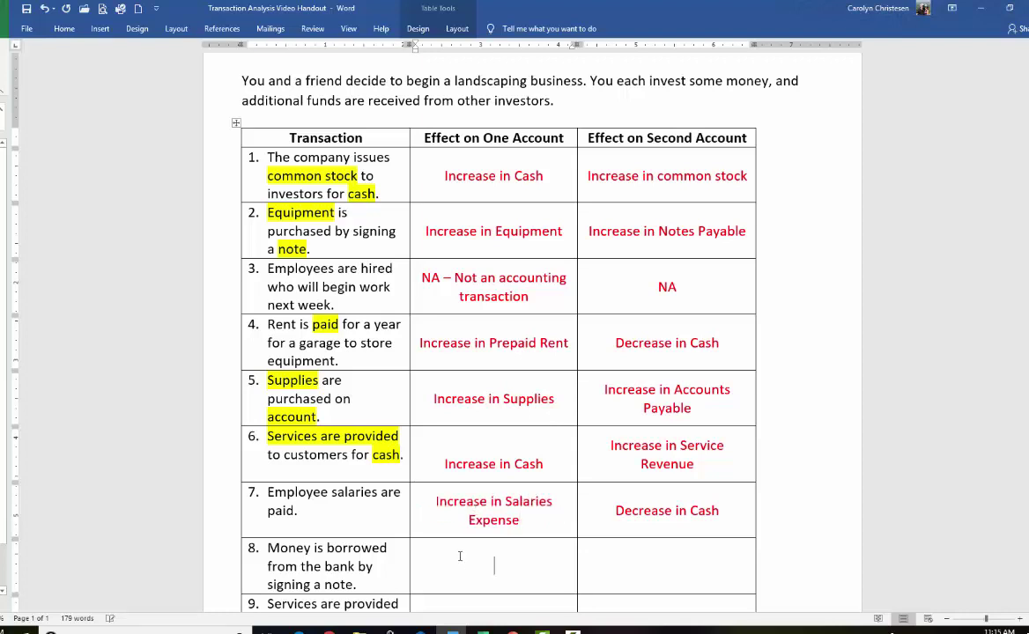
scroll(462, 556, down, 2)
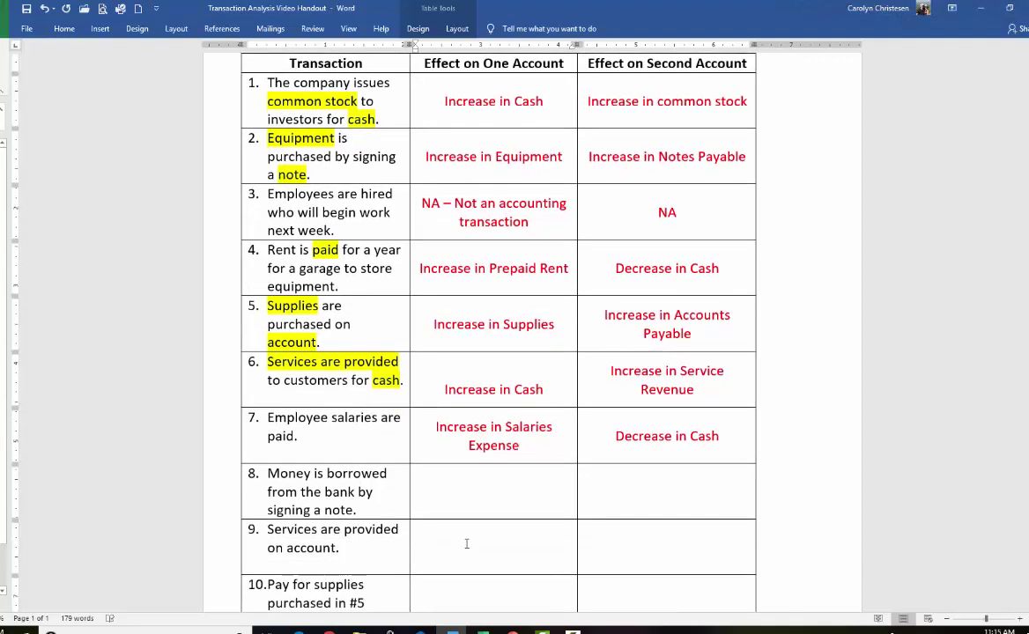
Step: Highlight 'Money' and 'note' in row 8 yellow
mouse_move(267, 473)
mouse_down()
mouse_move(311, 474)
mouse_move(357, 513)
mouse_up()
click(358, 452)
click(405, 490)
Step: Enter 'Increase in Cash' and begin 'Increase in Notes Payable' for row 8
click(464, 508)
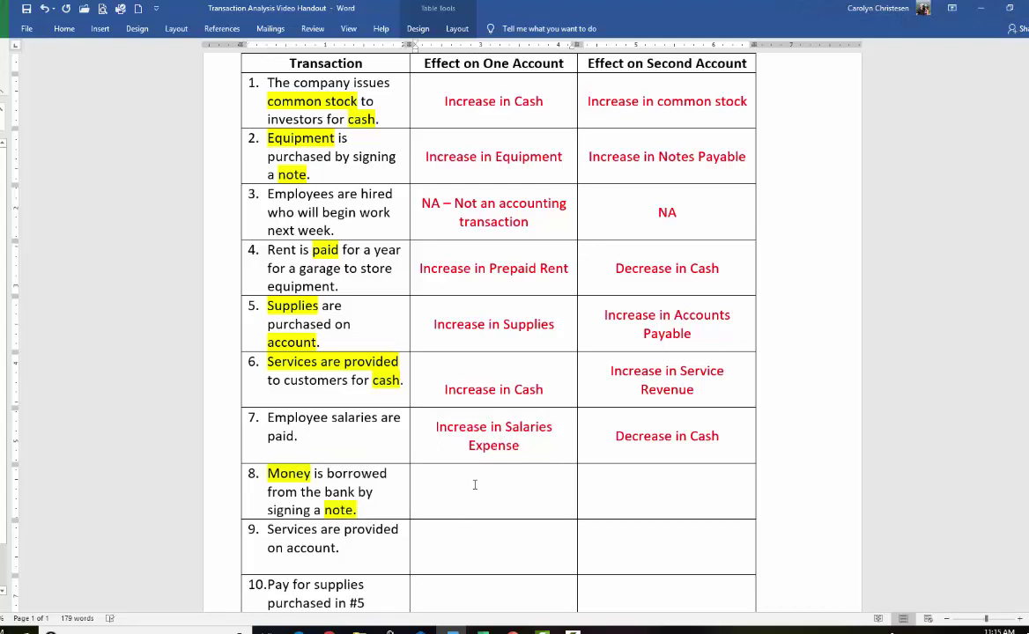
text(Increase in Cash)
click(613, 498)
text(Increa)
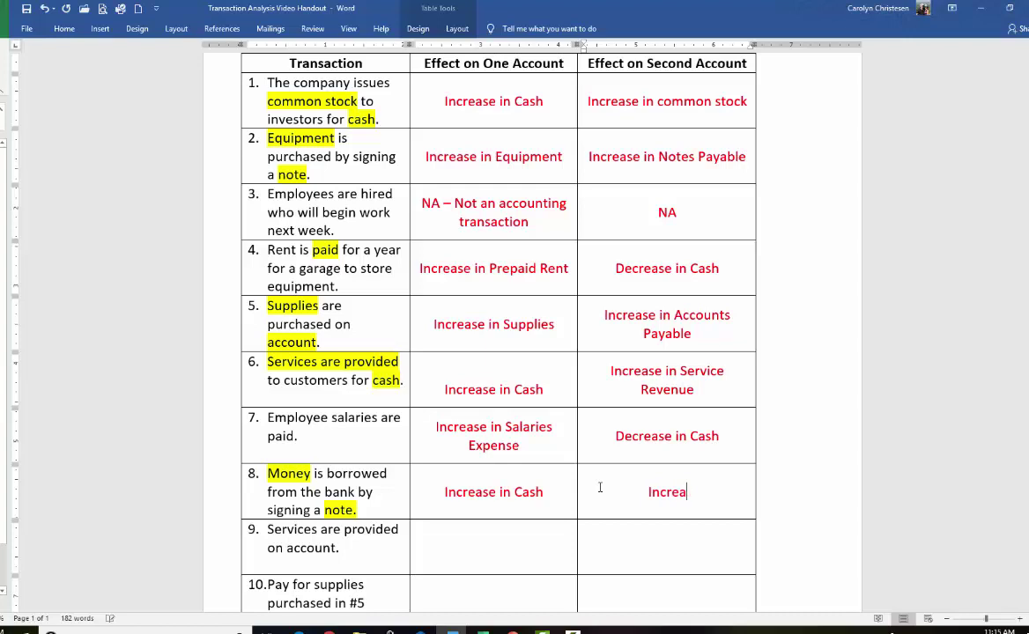
text(se in Notes Payab)
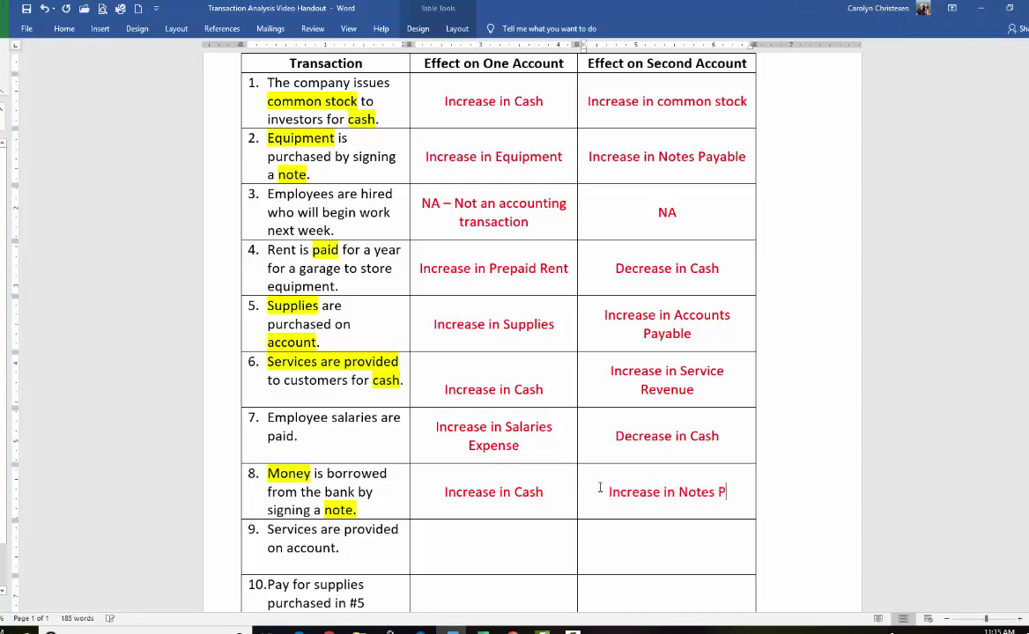